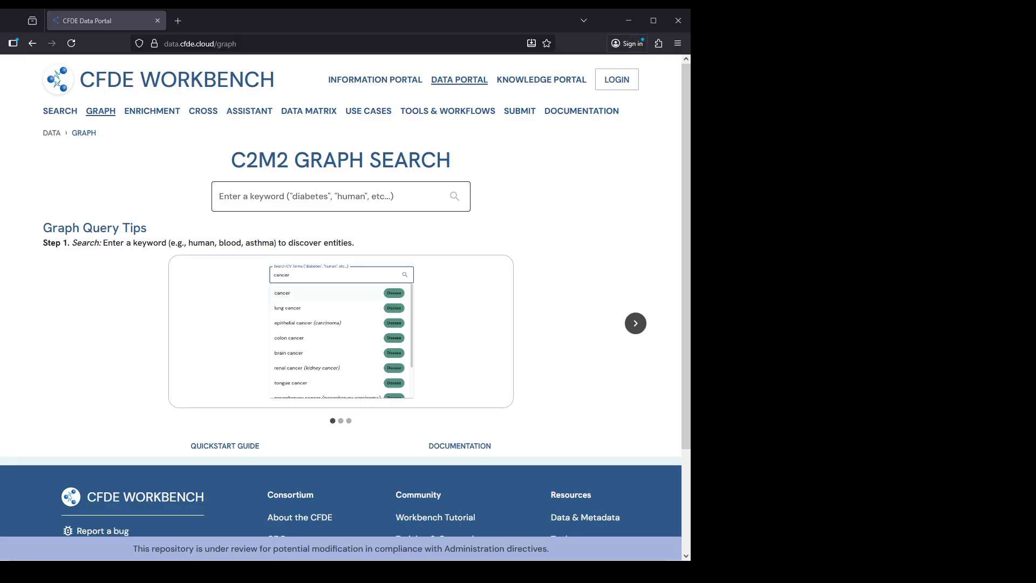
Step: Start a graph query from the disease diabetes (diabetes mellitus) and expand it with its TESTED_FOR Subject relation
left_click(325, 198)
type("diabetes")
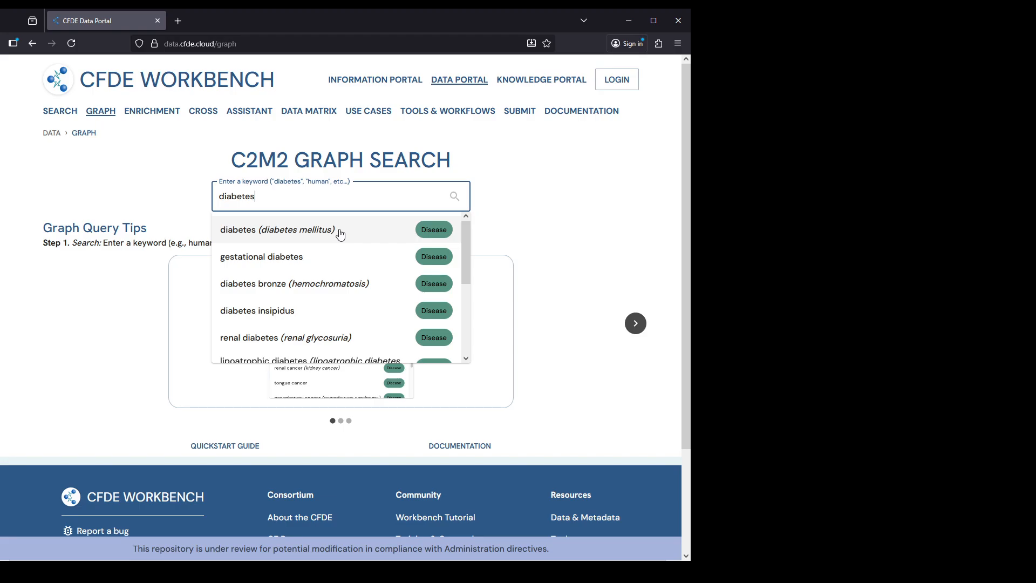
left_click(287, 237)
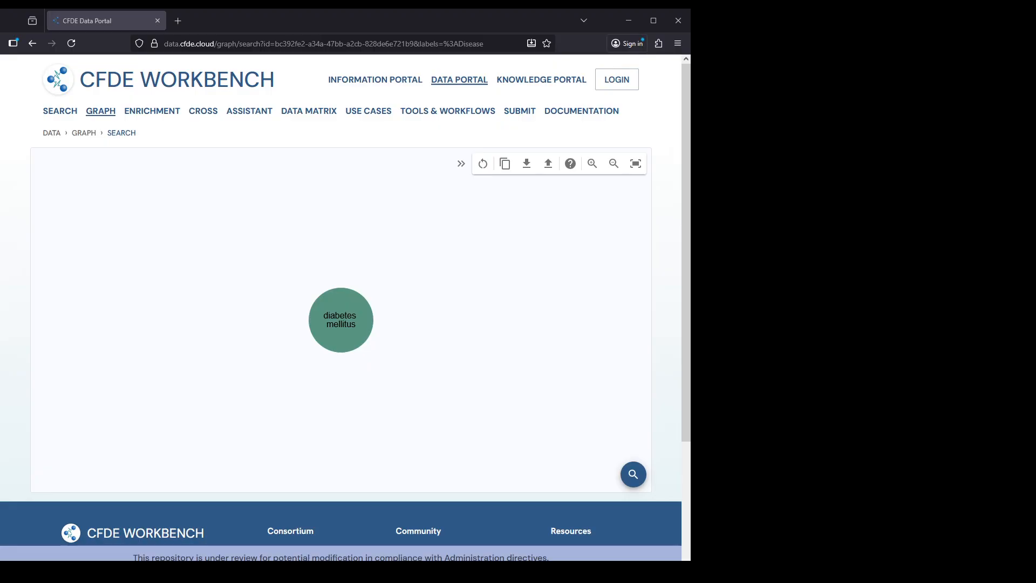
left_click(340, 316)
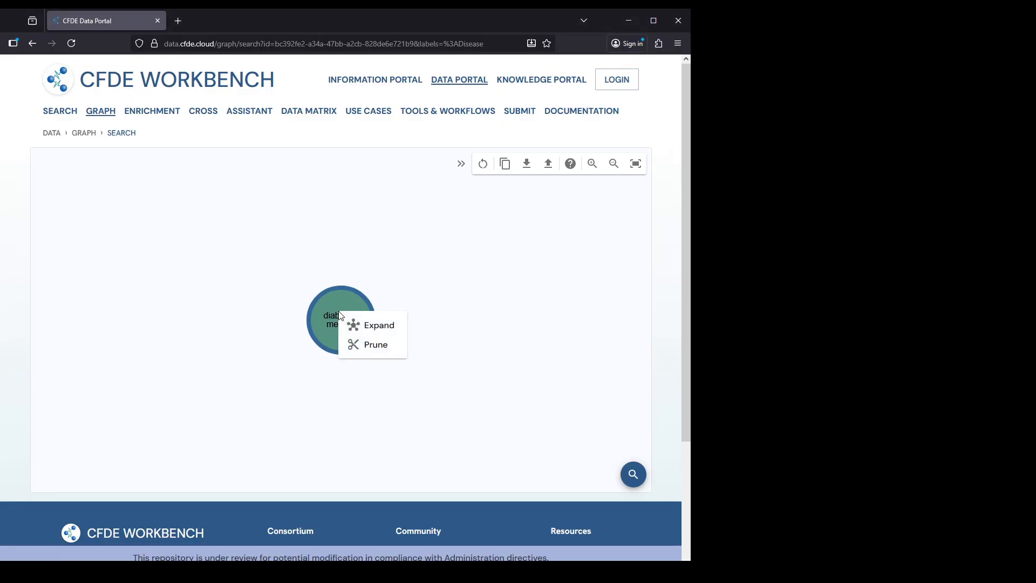
left_click(360, 330)
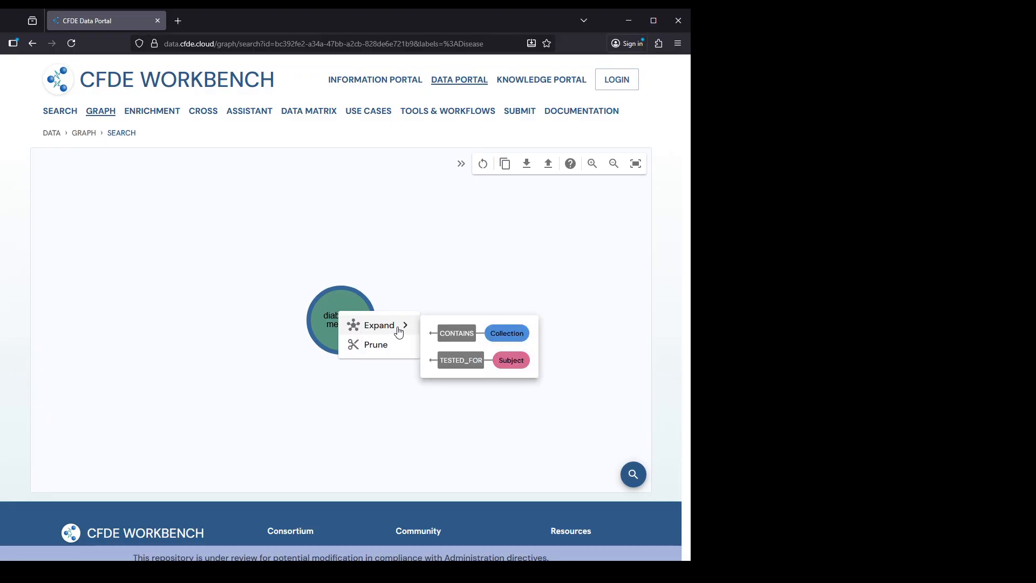
left_click(467, 366)
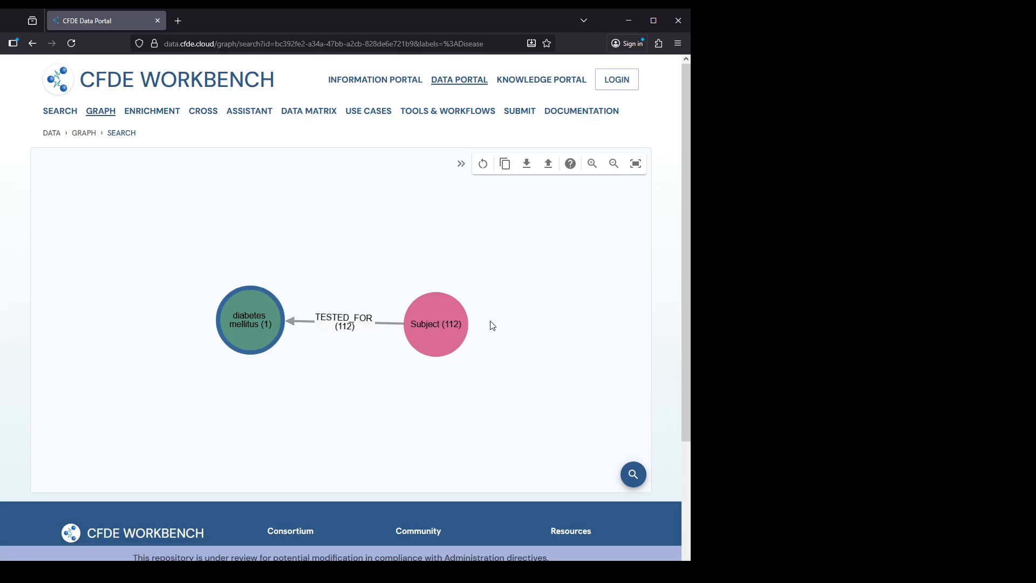
Step: Expand the Subject node with the CONTAINS Project relation and the Project node with the CONTAINS DCC relation
left_click(427, 333)
mouse_move(462, 350)
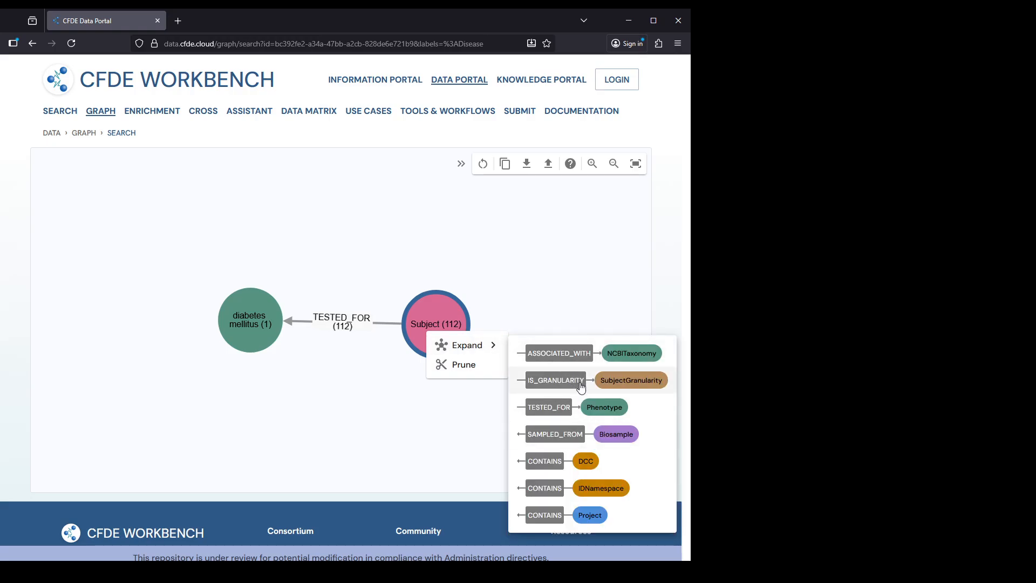
left_click(565, 516)
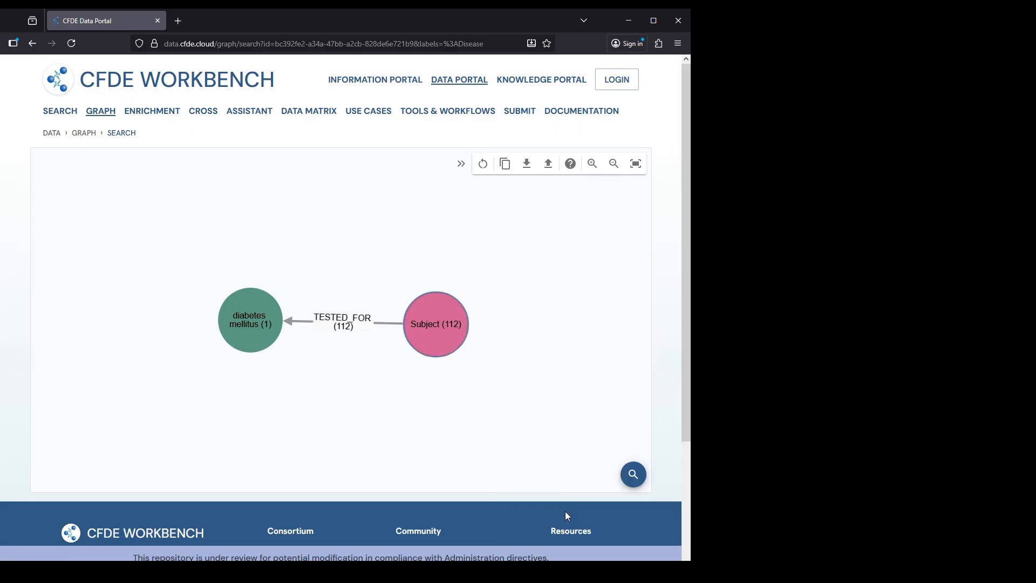
left_click(529, 323)
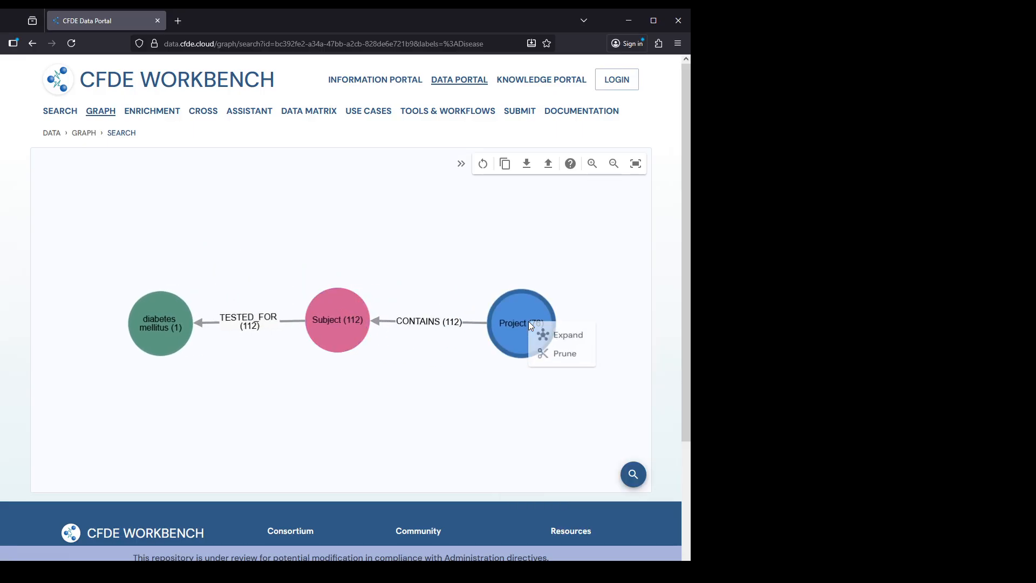
mouse_move(564, 335)
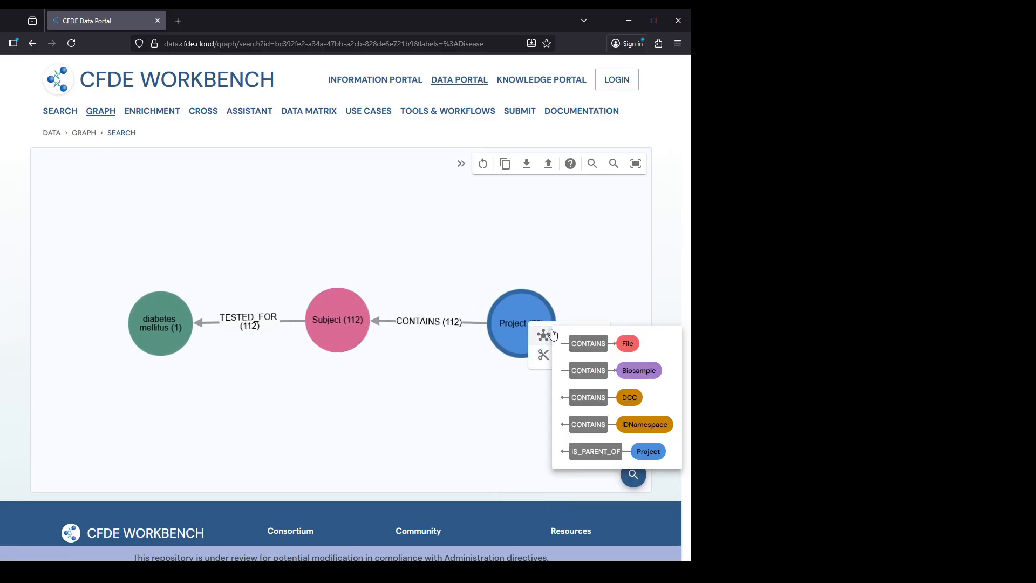
left_click(621, 396)
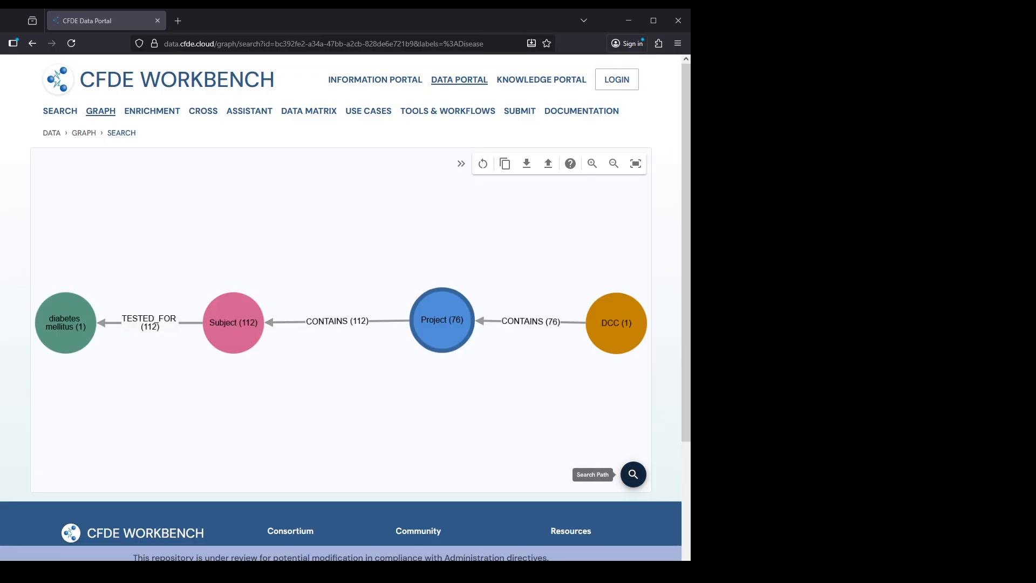
Step: Run the path search and view the source page of project PR000383 from the results table, closing it after viewing
left_click(634, 474)
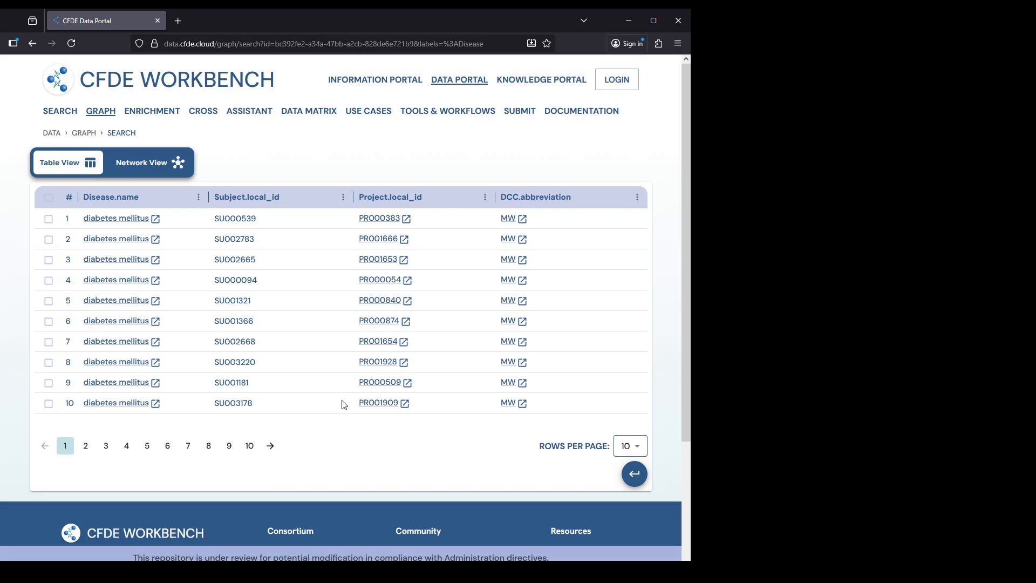
left_click(378, 218)
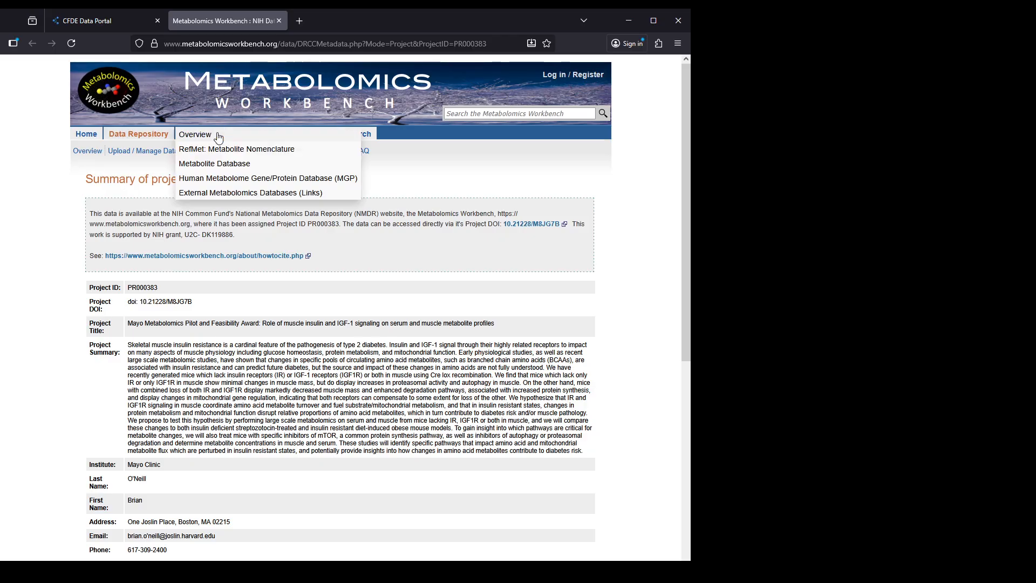
left_click(279, 21)
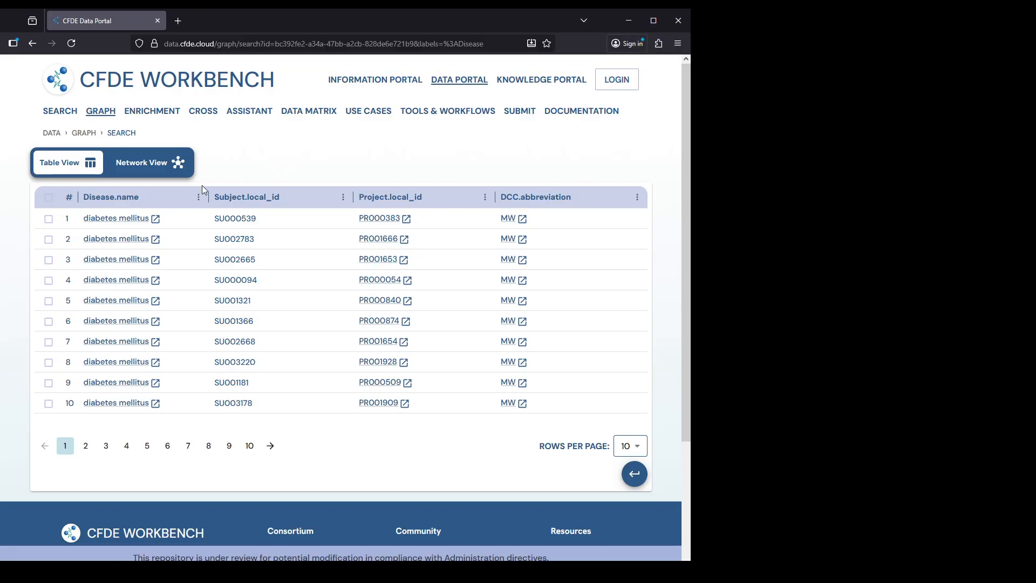
Step: Select all rows on the current results page and view the sort and property options of the Subject.local_id column
left_click(48, 197)
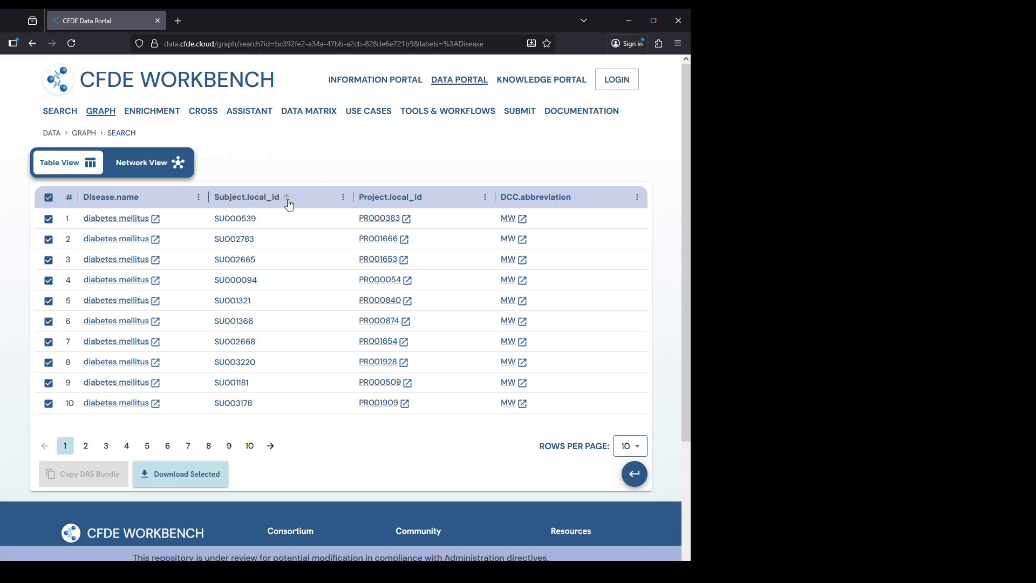
left_click(343, 197)
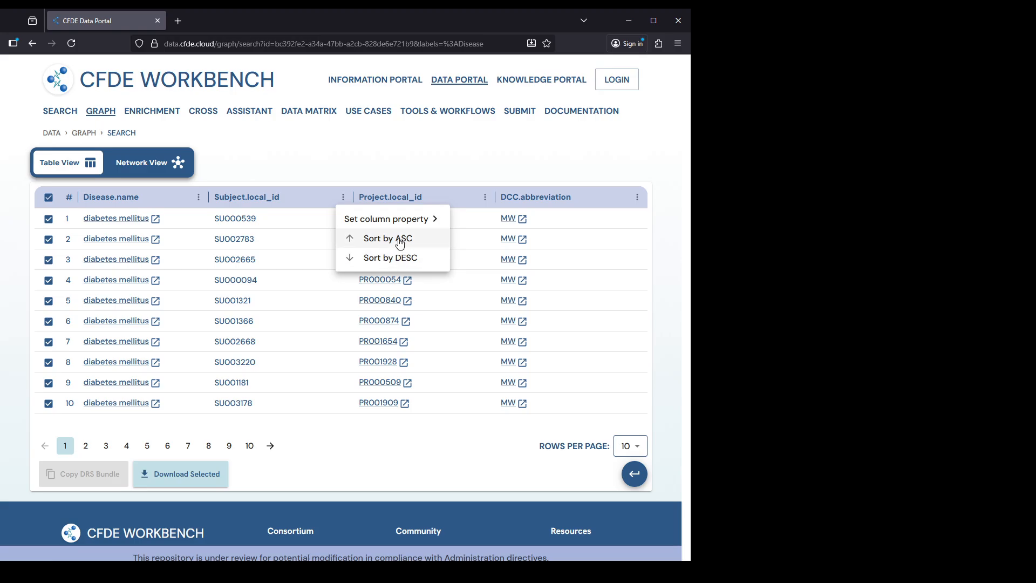
mouse_move(426, 219)
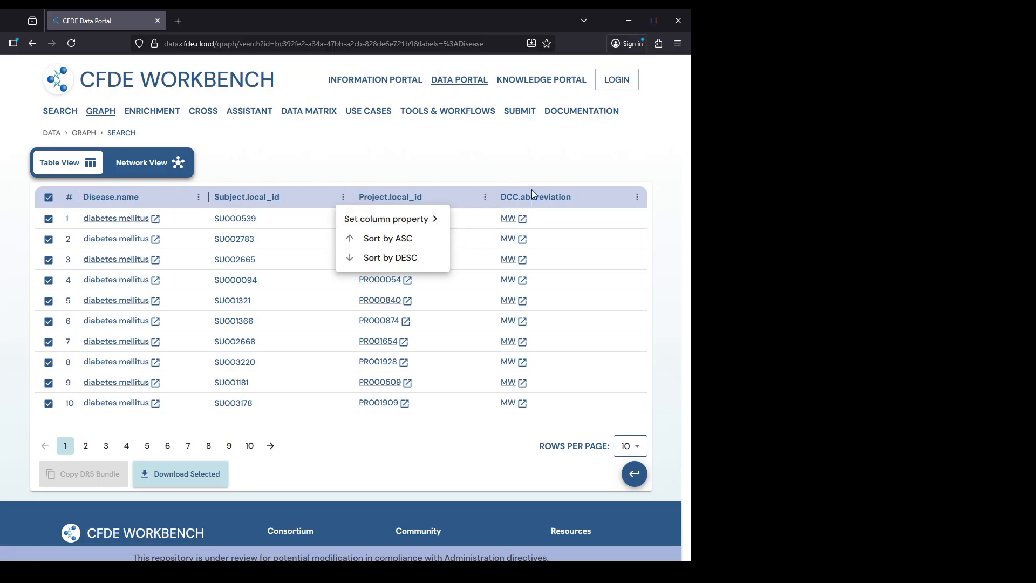
left_click(460, 196)
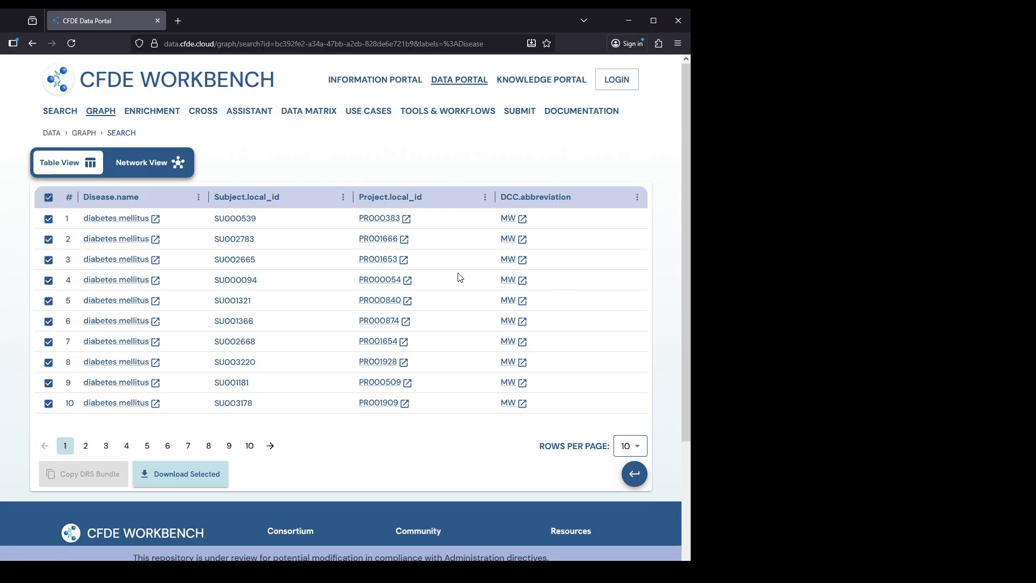
Step: Return to the graph, start the query over and search "rattus" to pick the taxonomy term rattus norvegicus
left_click(633, 475)
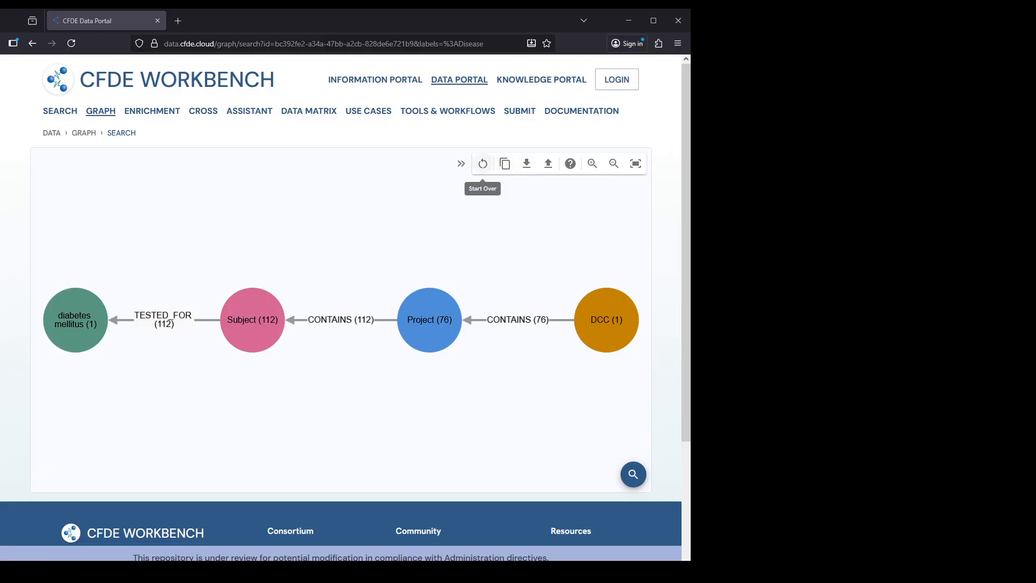
left_click(483, 163)
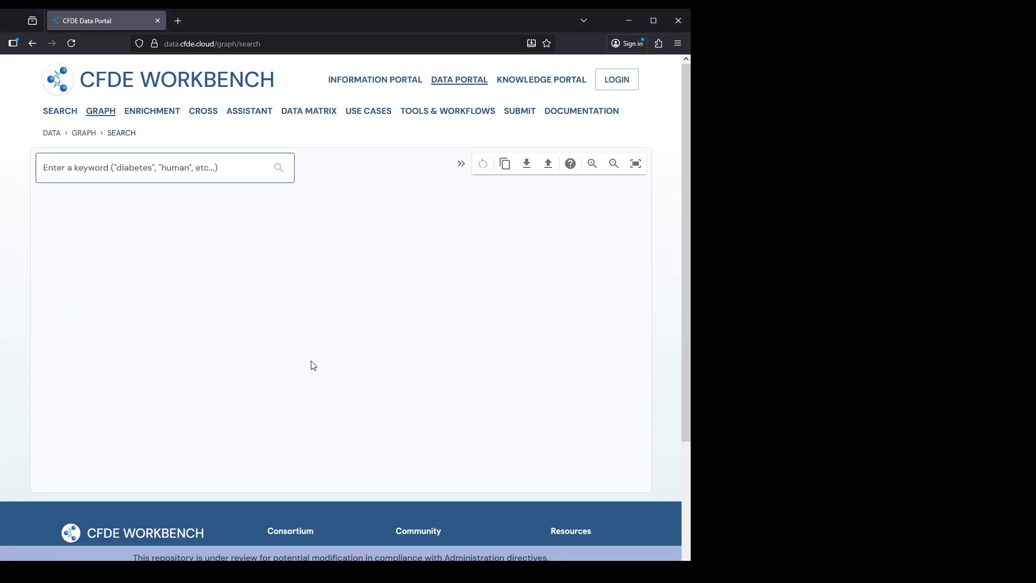
left_click(186, 168)
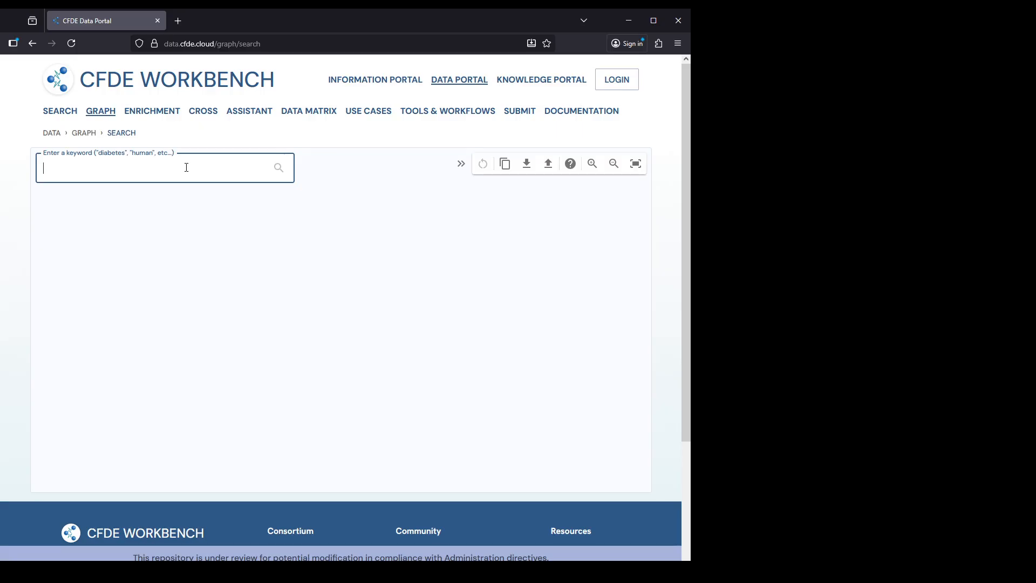
type("rattus")
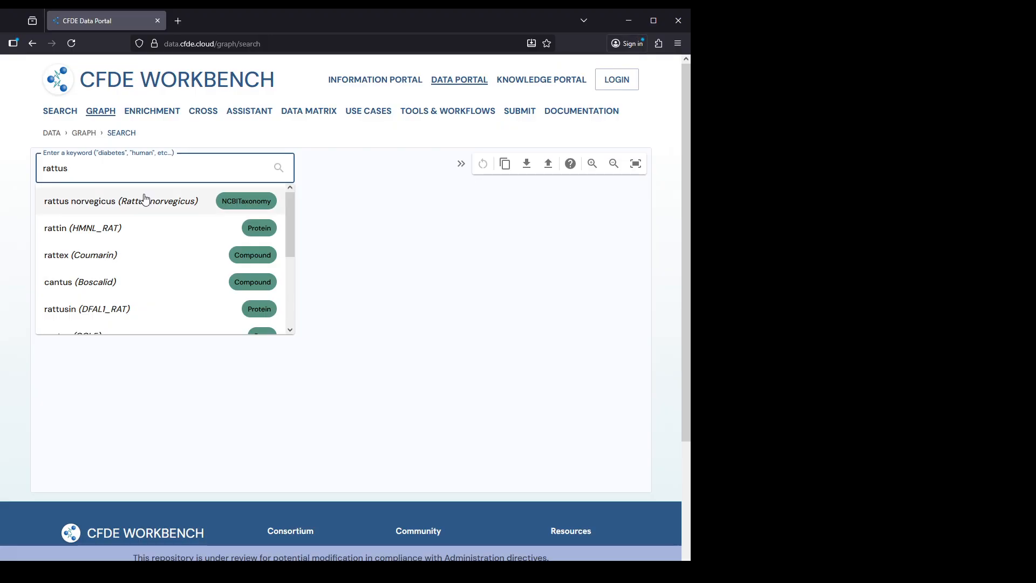
left_click(144, 201)
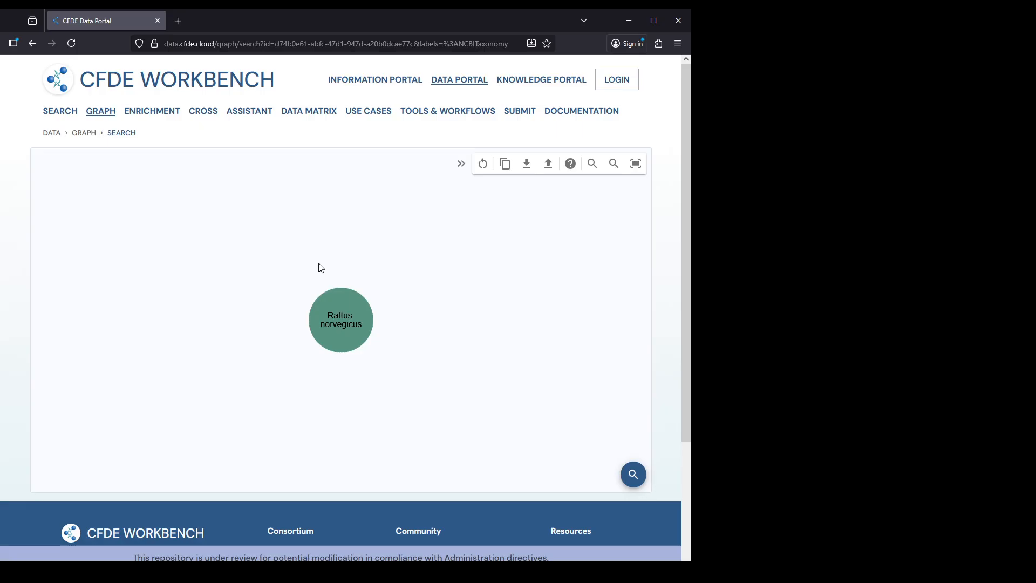
Step: Expand Rattus norvegicus with the ASSOCIATED_WITH Subject relation and the Subject node with the DESCRIBES File relation
left_click(339, 323)
left_click(360, 337)
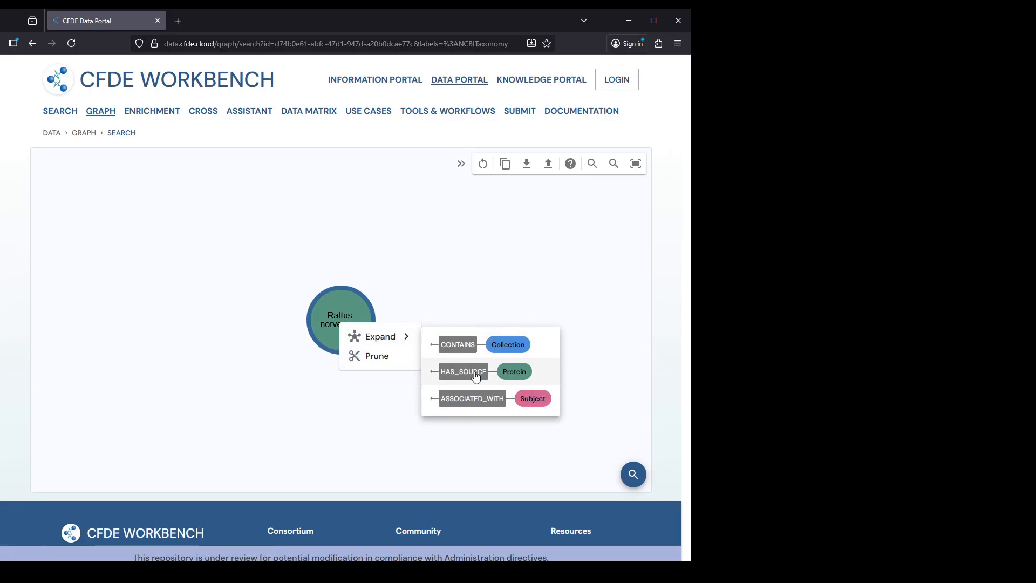
left_click(486, 399)
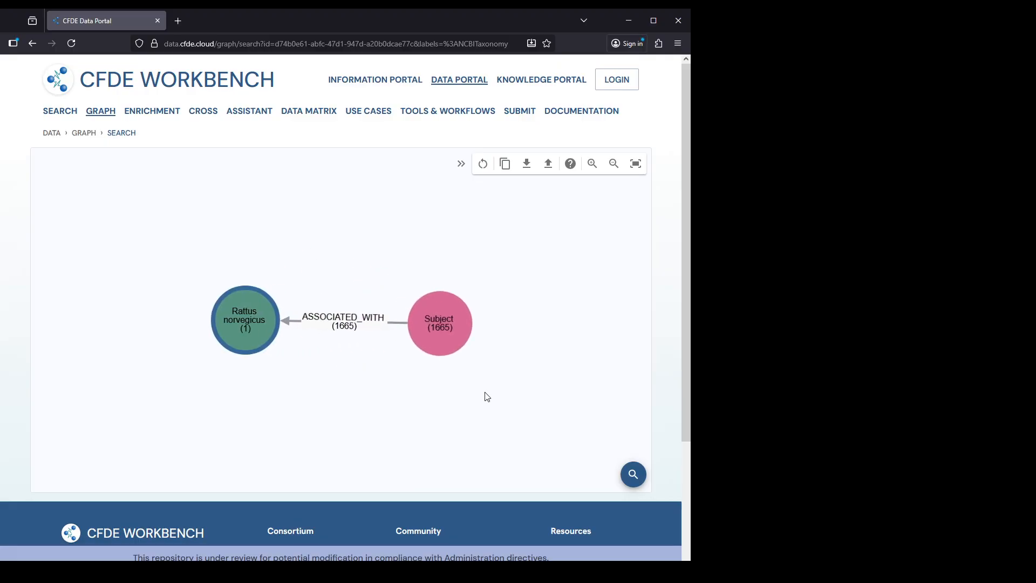
left_click(461, 323)
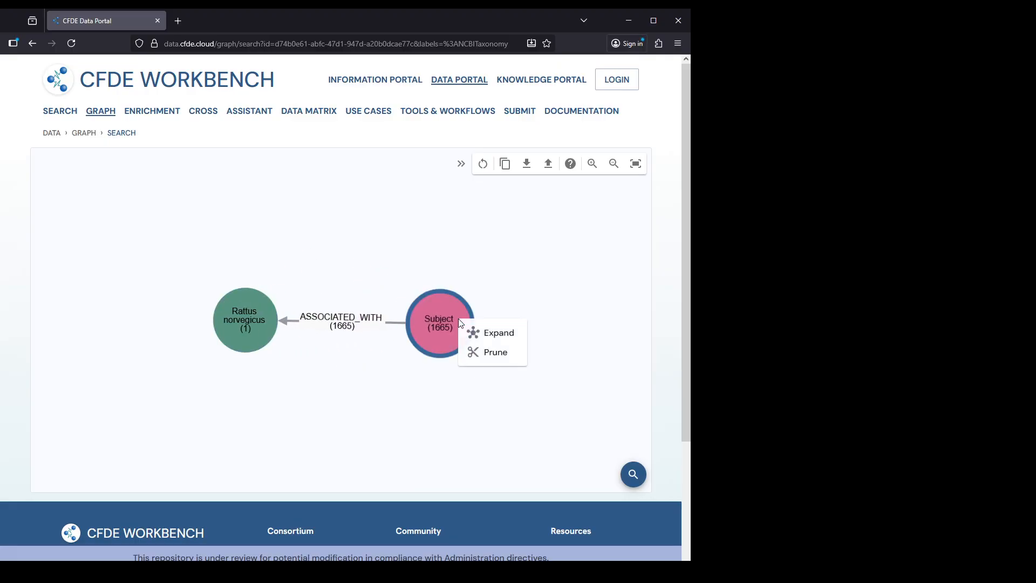
left_click(481, 337)
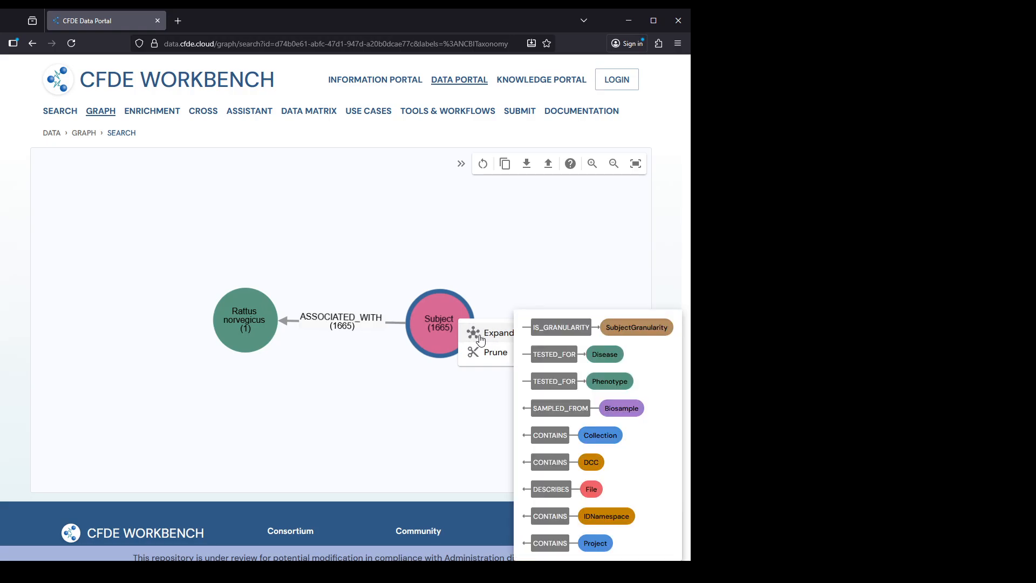
left_click(556, 489)
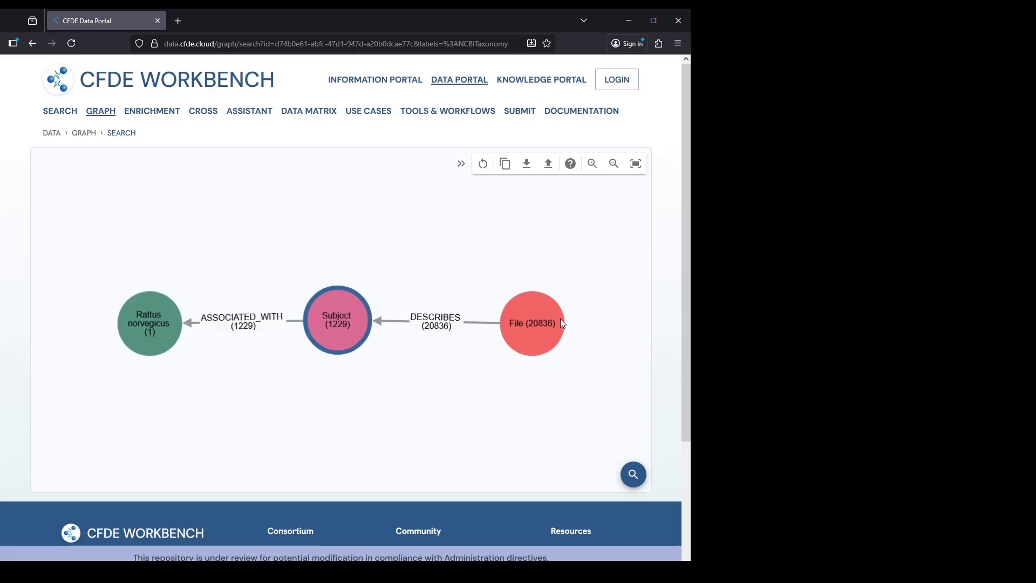
Step: Expand the File node with the GENERATED_BY_ASSAY_TYPE AssayType relation
left_click(546, 323)
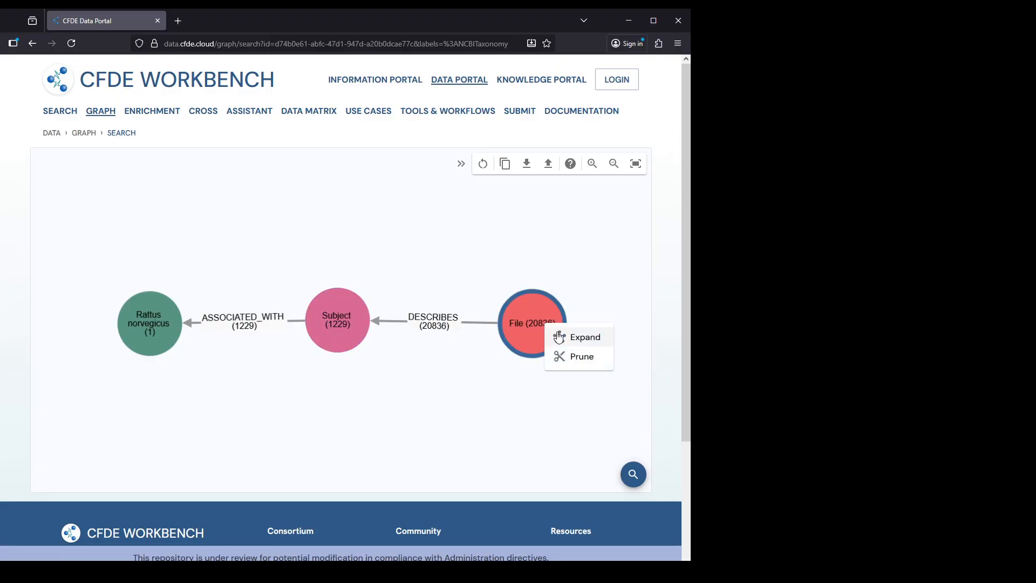
left_click(559, 337)
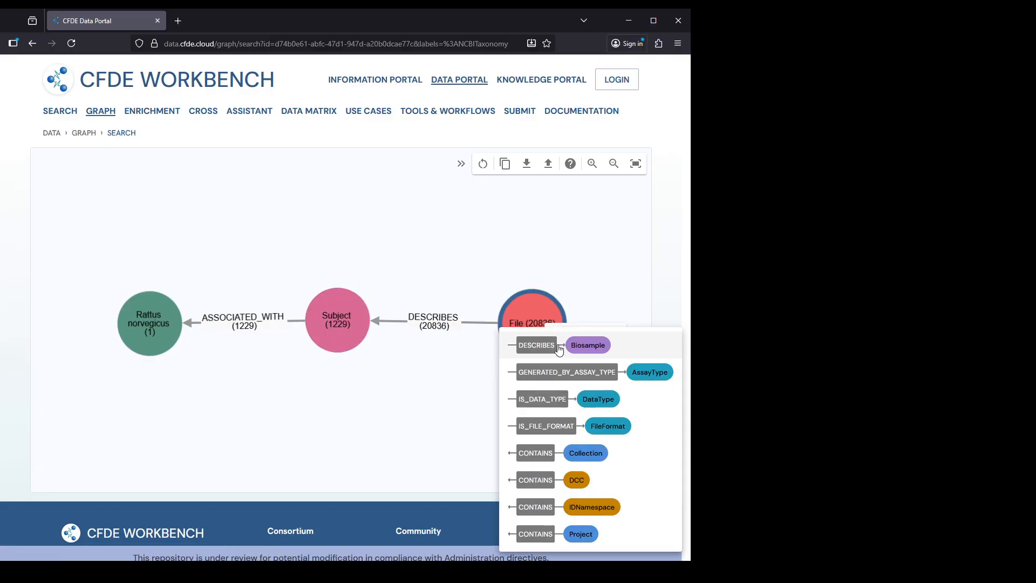
left_click(557, 374)
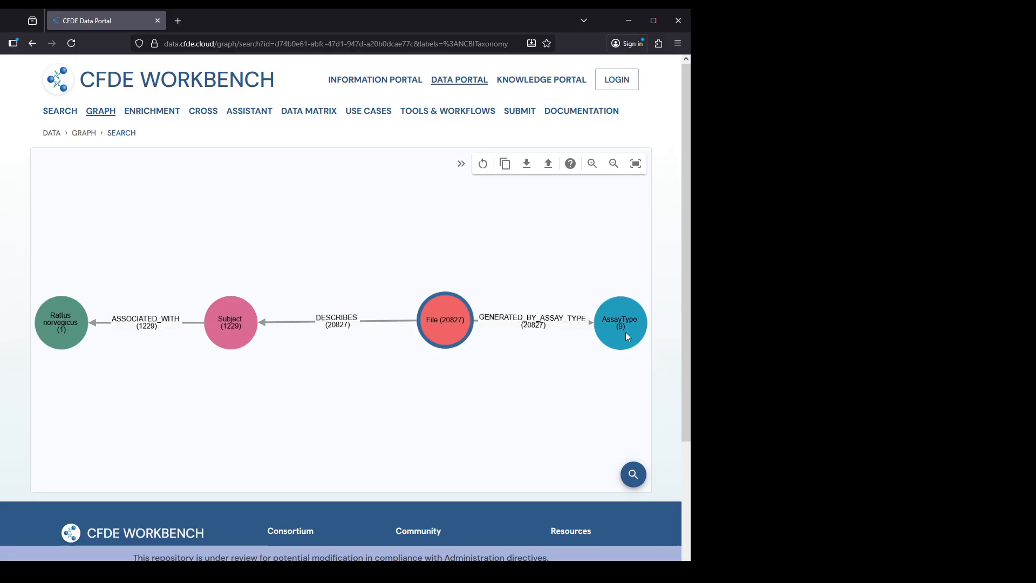
Step: Filter the AssayType node to the RNA-seq assay by searching its values for "RNA"
left_click(621, 321)
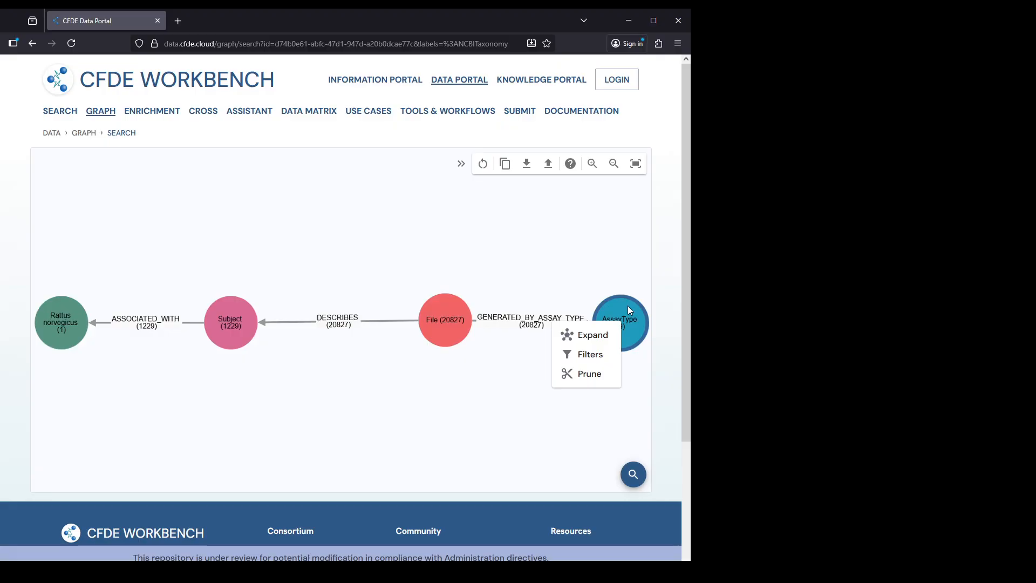
left_click(590, 357)
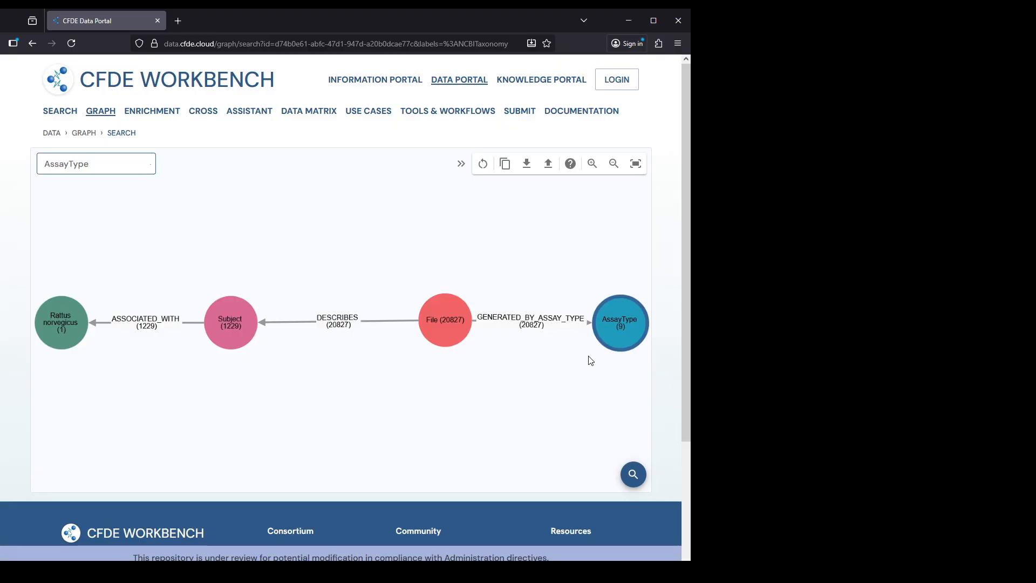
left_click(100, 165)
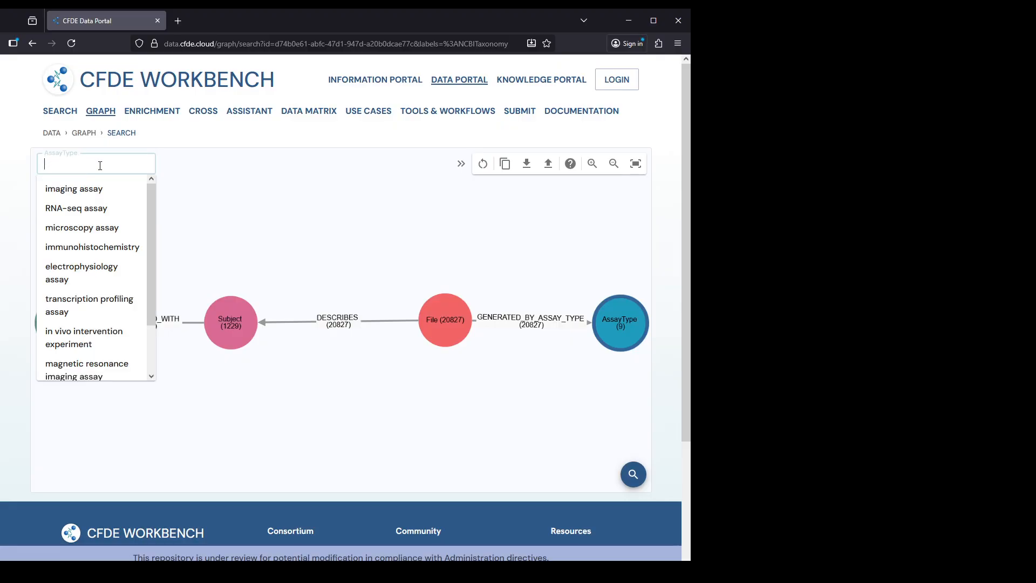
scroll(105, 259, "down", 2)
scroll(104, 206, "up", 2)
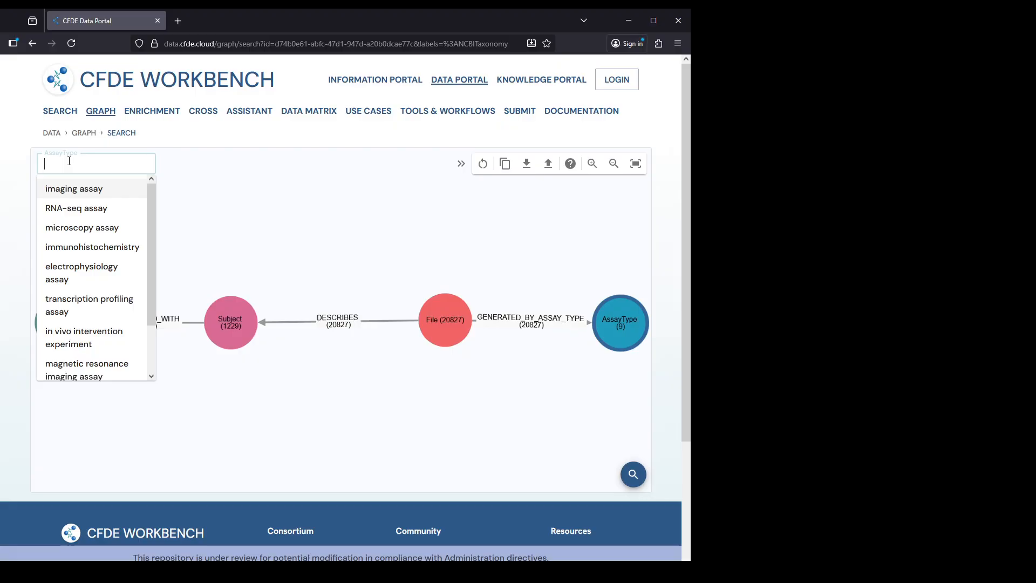
type("RNA")
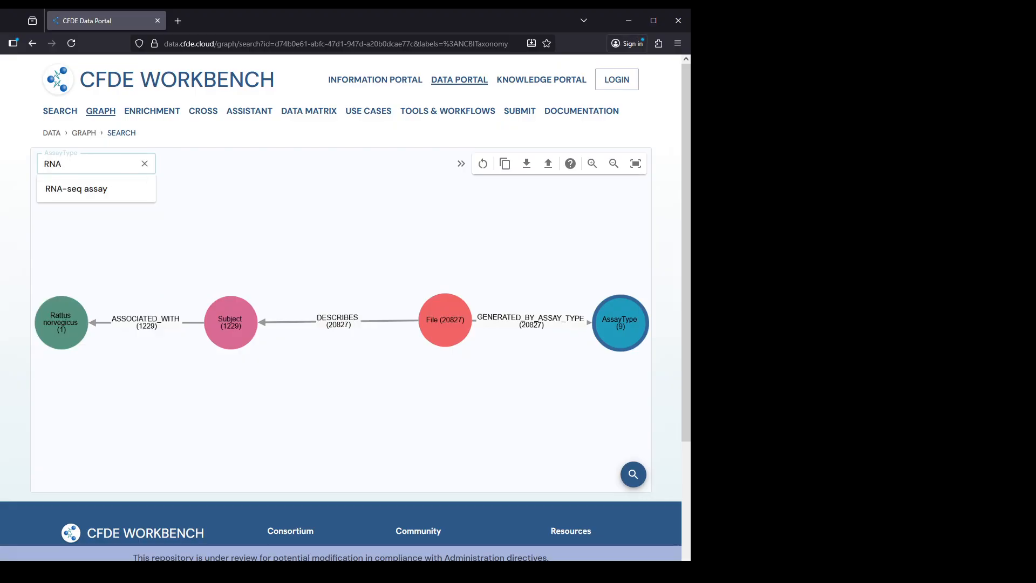
left_click(90, 193)
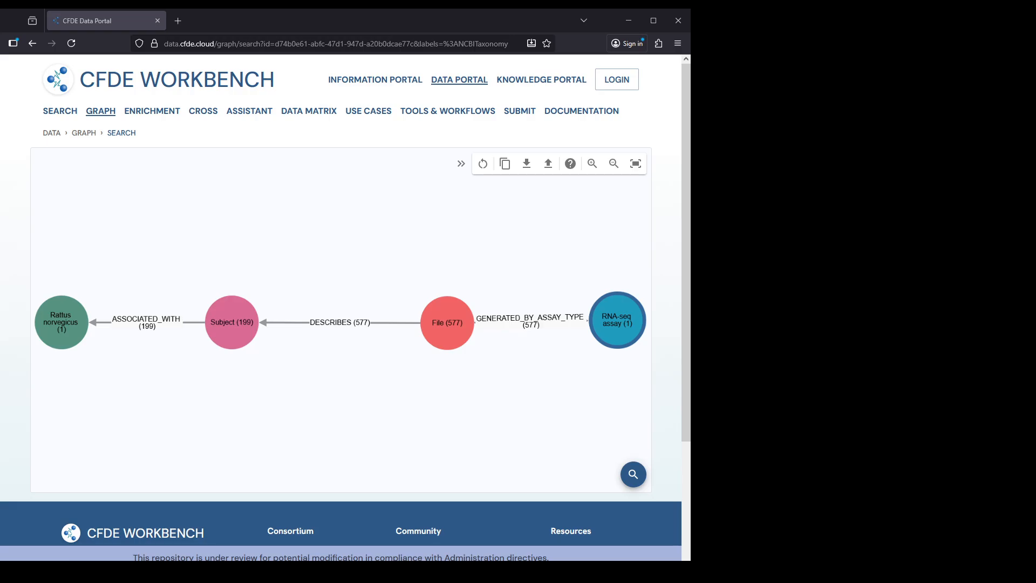
Step: Expand the Subject node with the SAMPLED_FROM Biosample relation and the Biosample node with the SAMPLED_FROM Anatomy relation
right_click(235, 327)
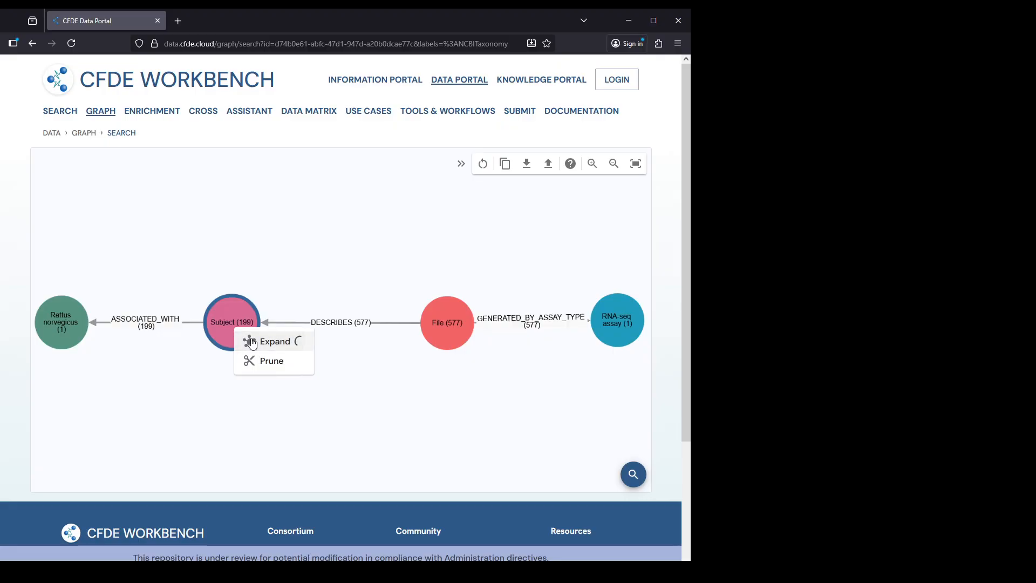
mouse_move(252, 343)
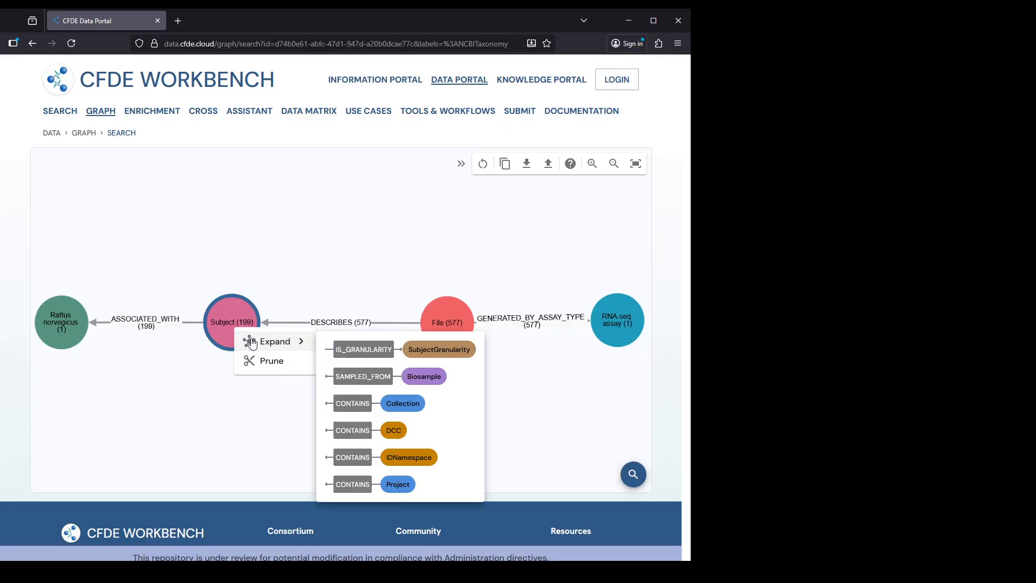
left_click(356, 375)
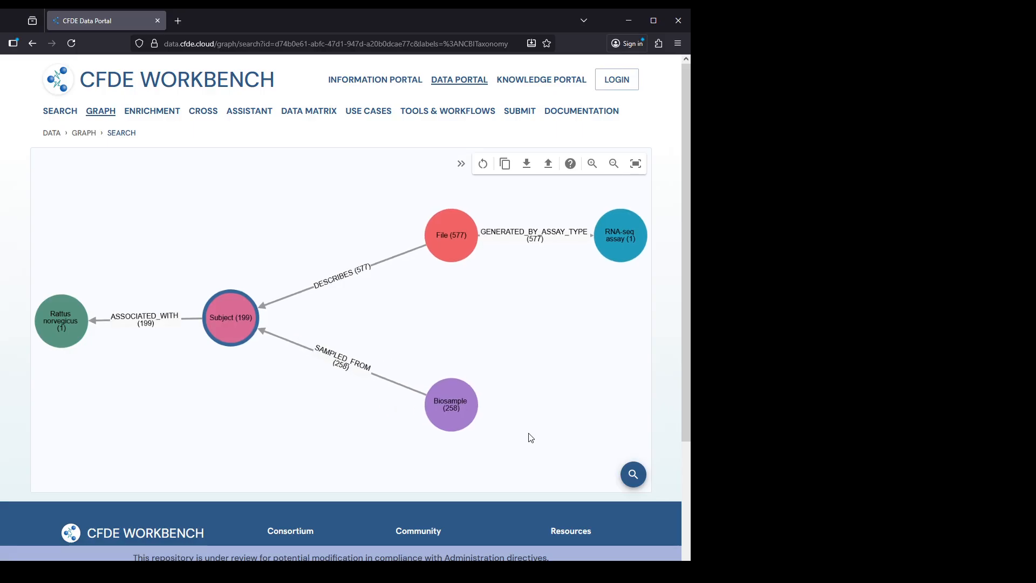
left_click(472, 409)
left_click(484, 419)
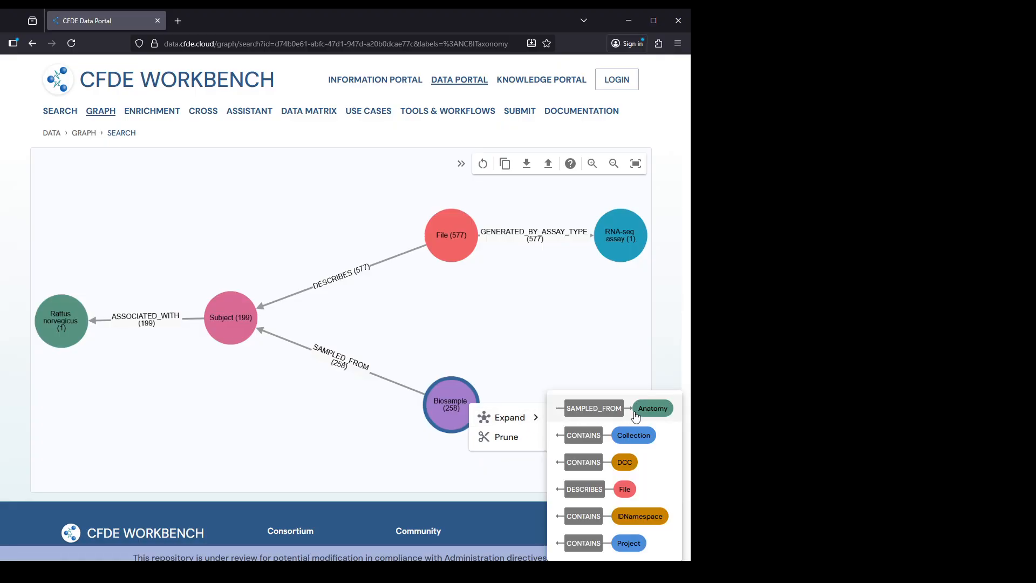
left_click(617, 417)
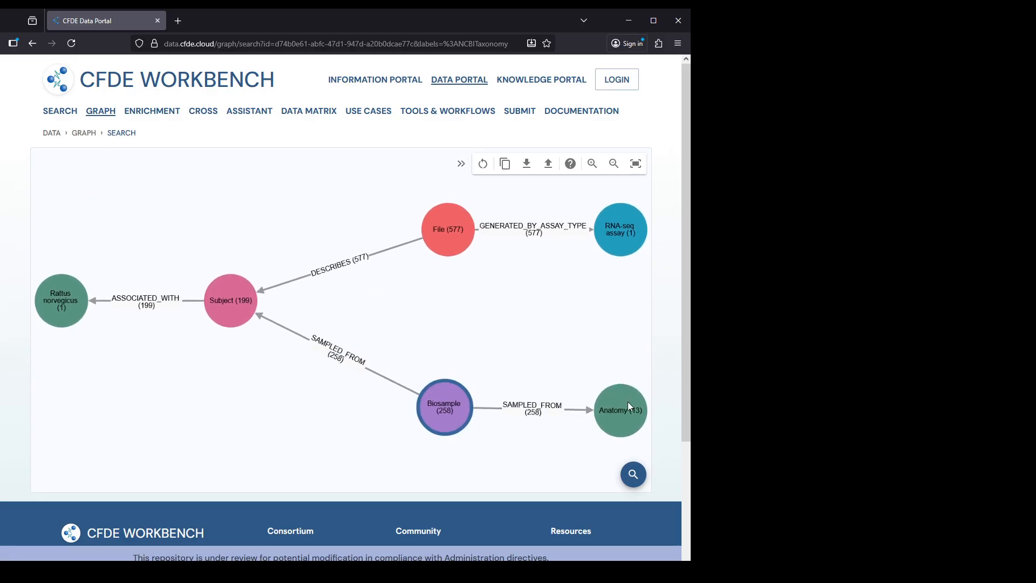
Step: Filter the Anatomy node to "heart"
right_click(627, 407)
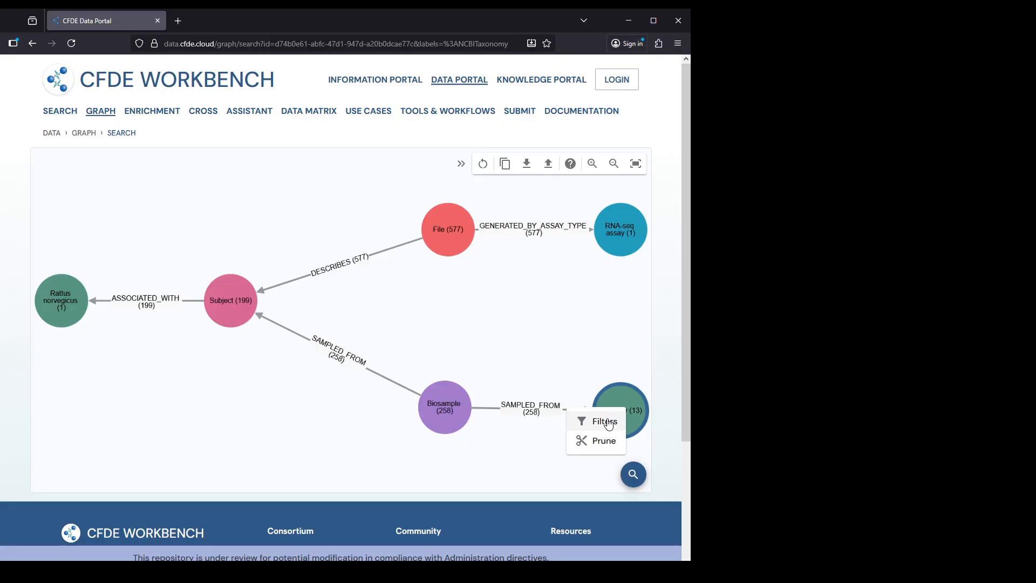
left_click(608, 422)
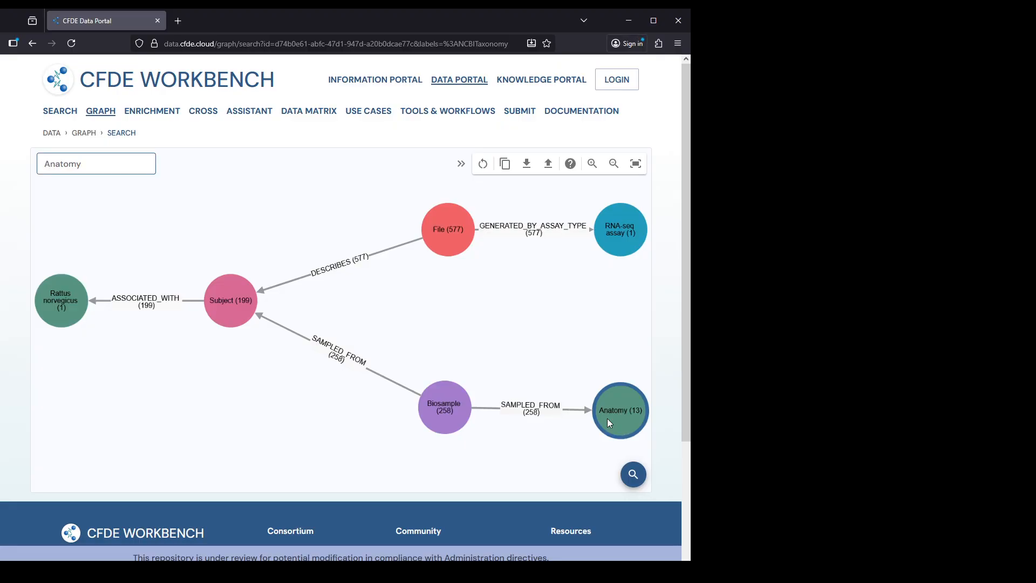
left_click(105, 160)
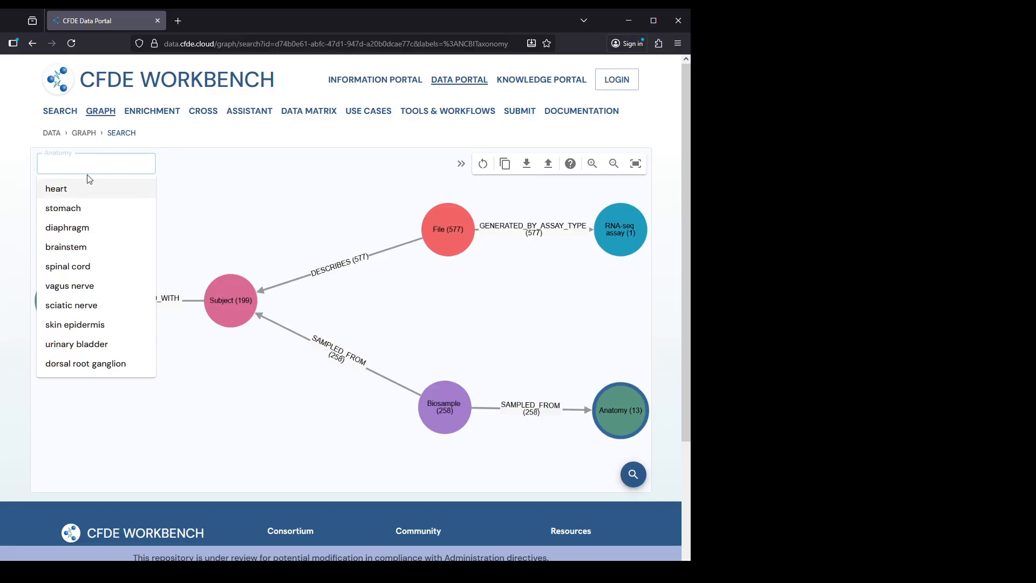
type("heart")
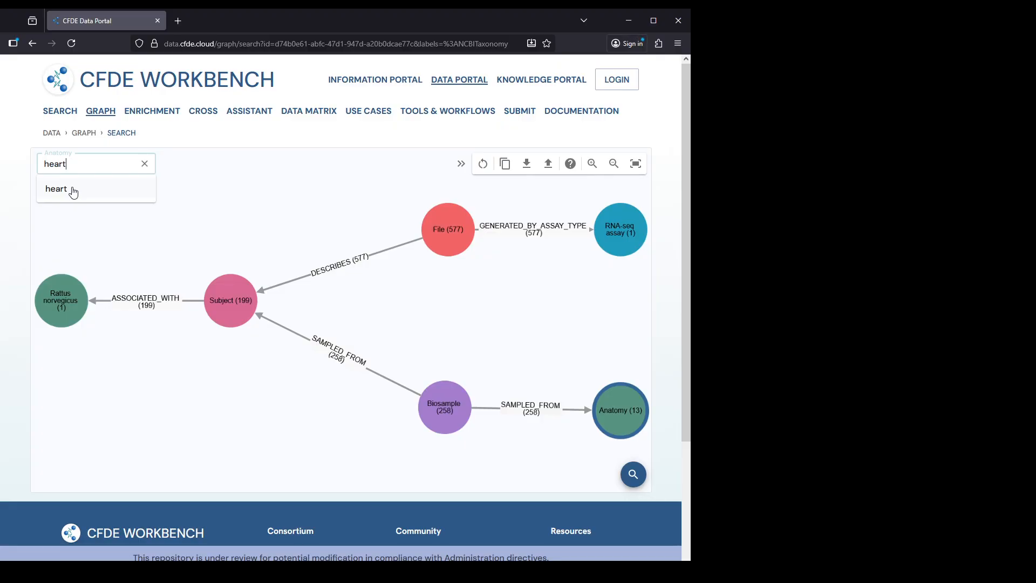
left_click(74, 193)
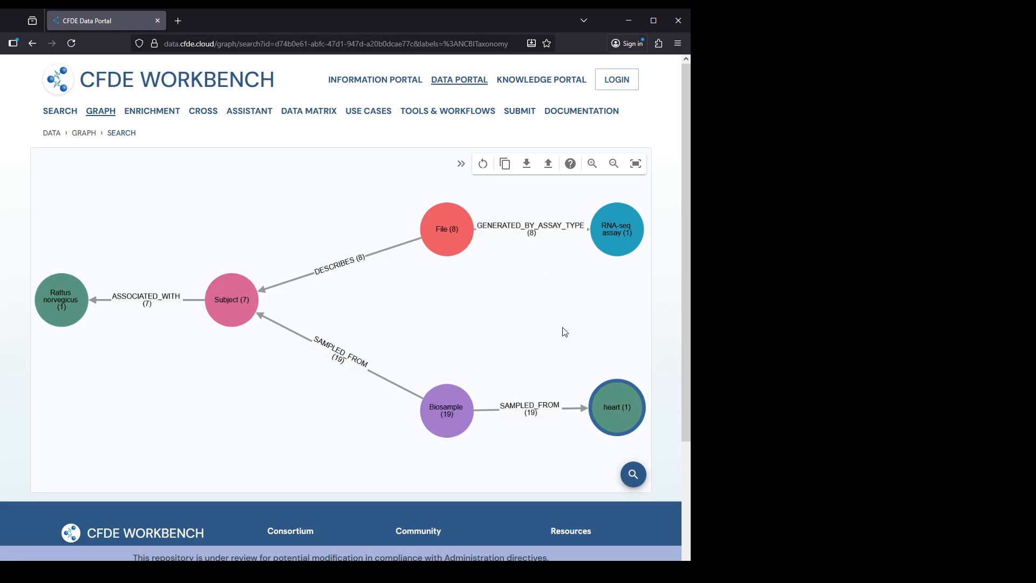
Step: Run the graph query, look through all columns of the results table, and return to the query graph
left_click(633, 475)
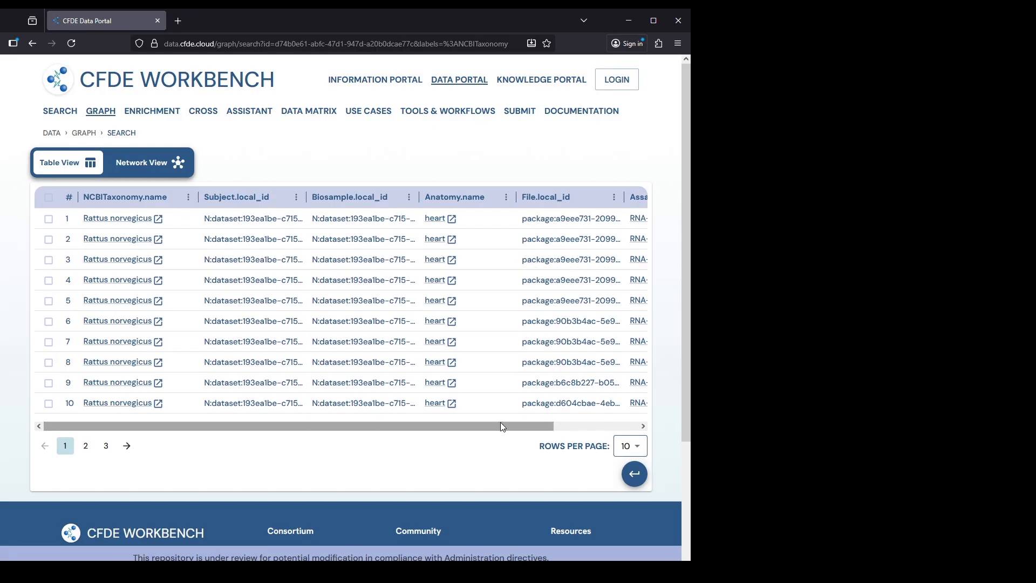
left_click_drag(500, 425, 583, 425)
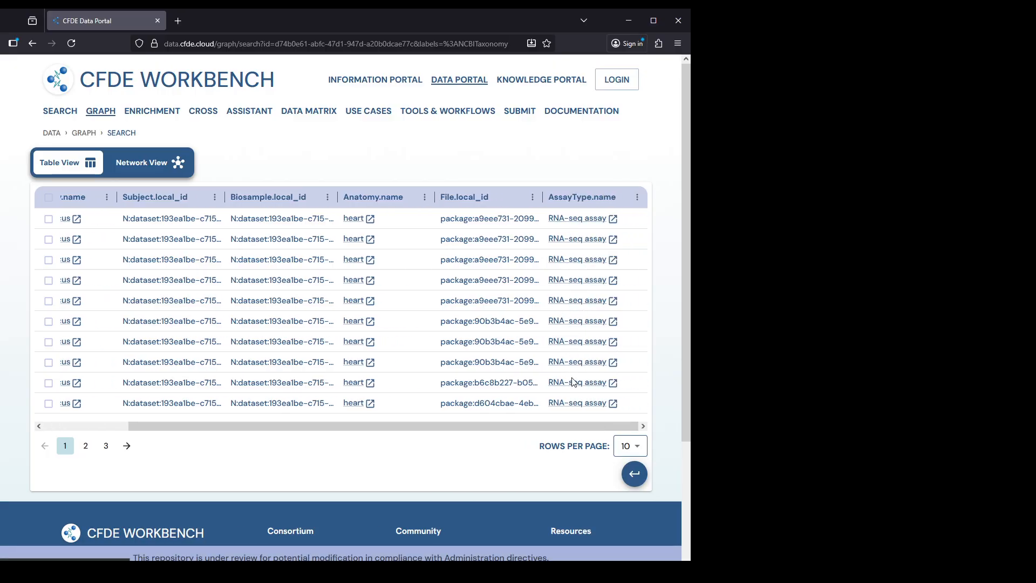
left_click_drag(553, 425, 398, 425)
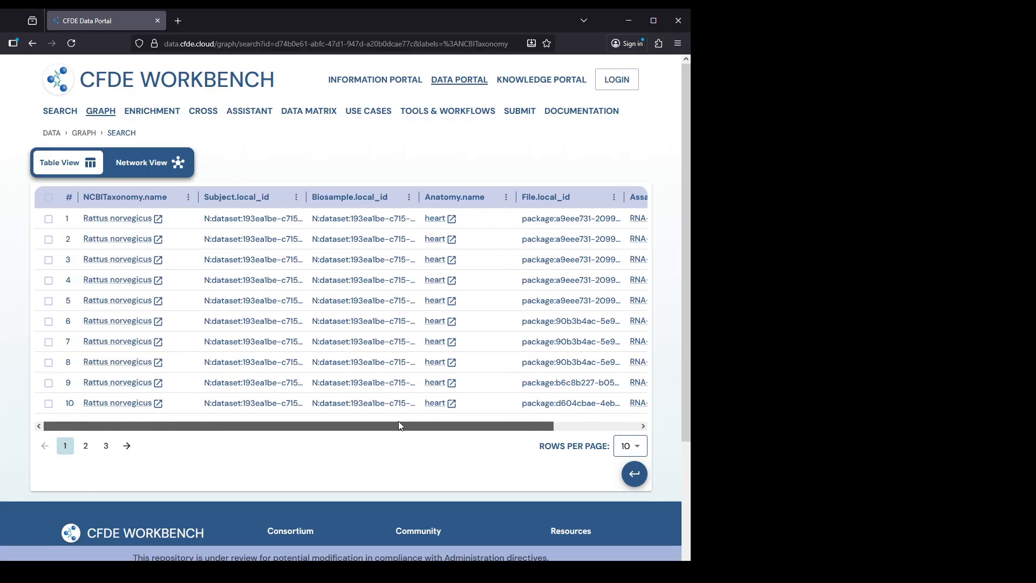
left_click(635, 475)
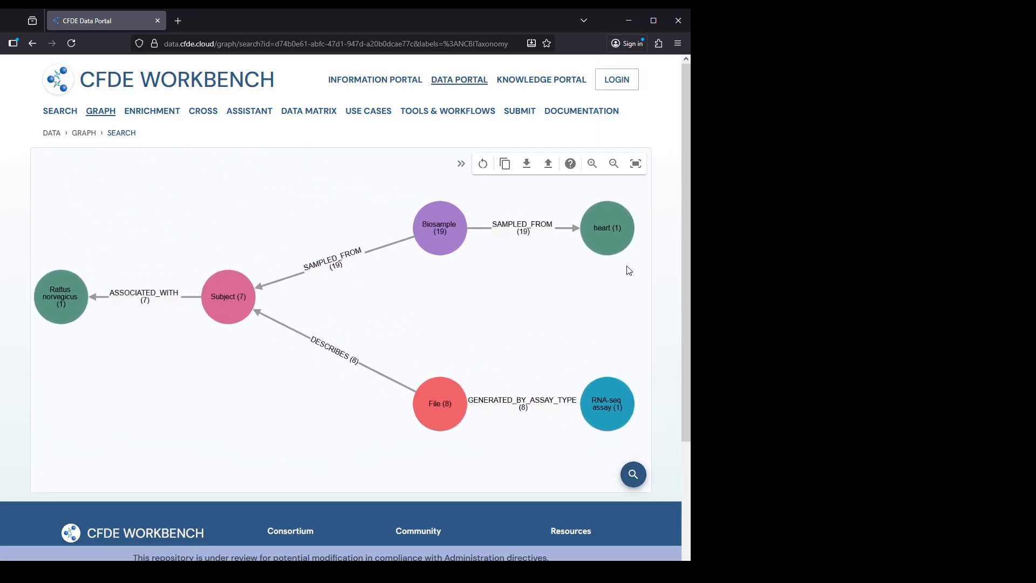